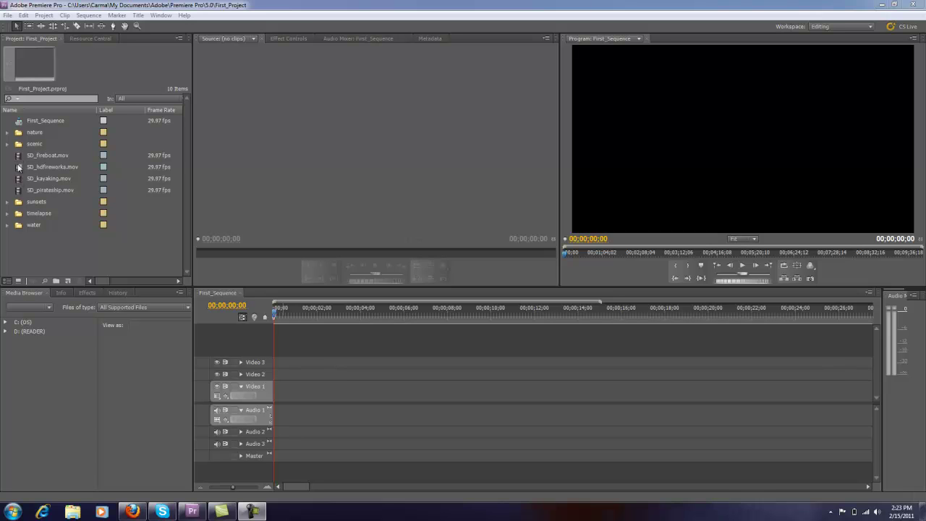
Drag SD_fireboat.mov, SD_kayaking.mov and SD_hdfireworks.mov onto Video 1 in that order.
drag(17, 157, 277, 396)
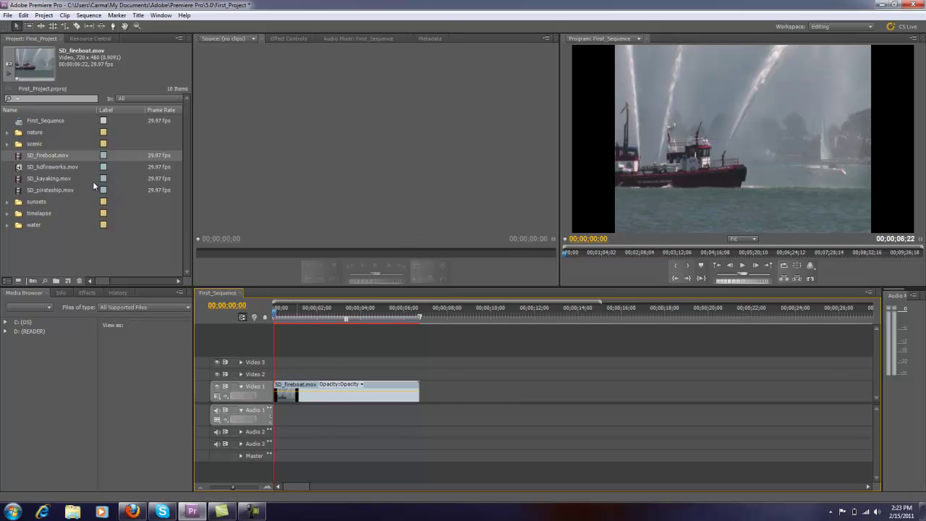
drag(44, 180, 424, 397)
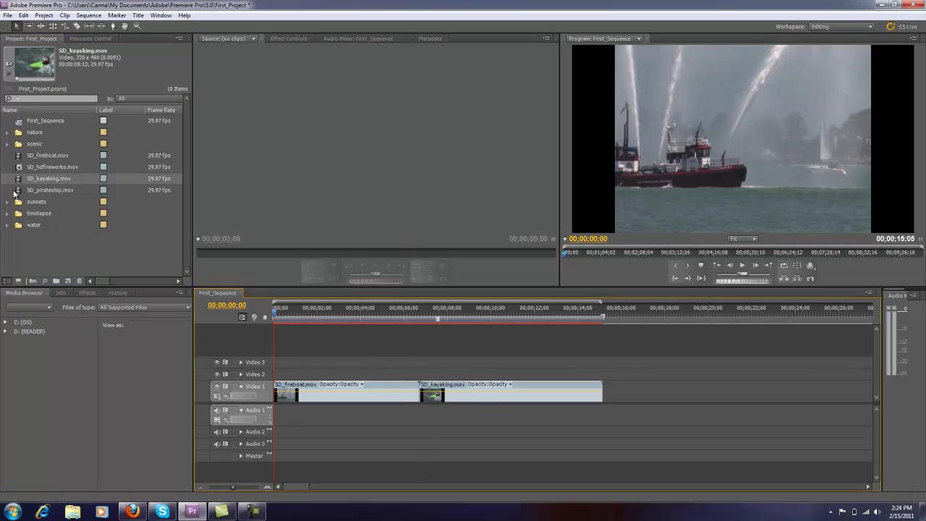
drag(22, 171, 608, 396)
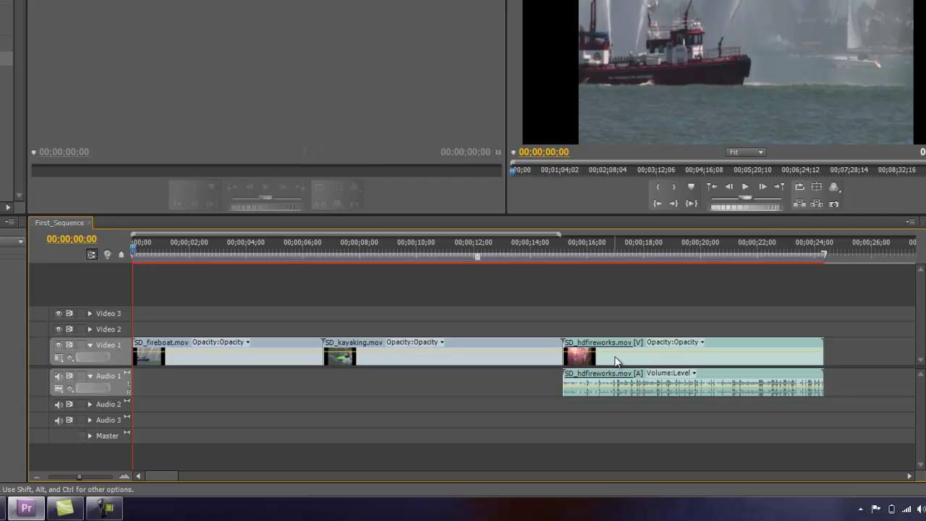
Scrub the playhead along the time ruler into the SD_hdfireworks clip.
mouse_move(615, 360)
drag(134, 251, 689, 283)
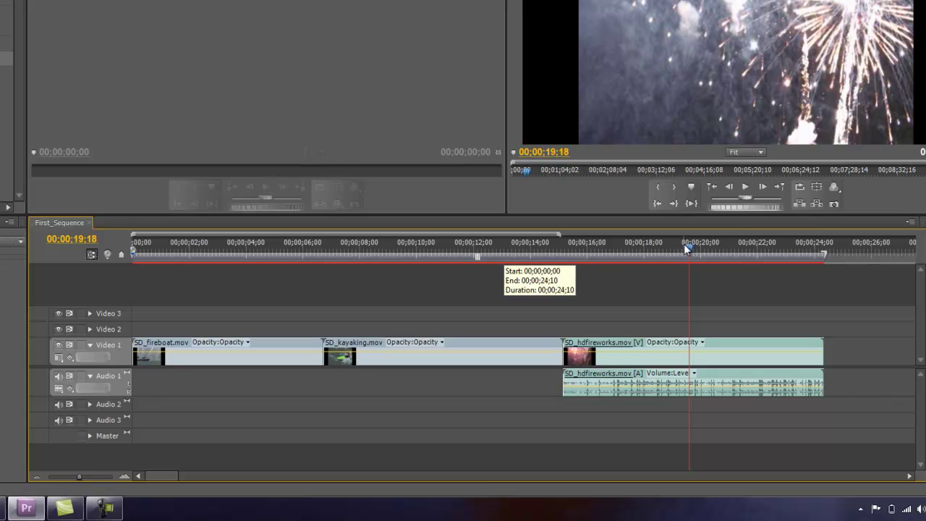
Park the playhead at 00;00;19;15 and turn off Play audio while scrubbing in Audio preferences.
click(685, 250)
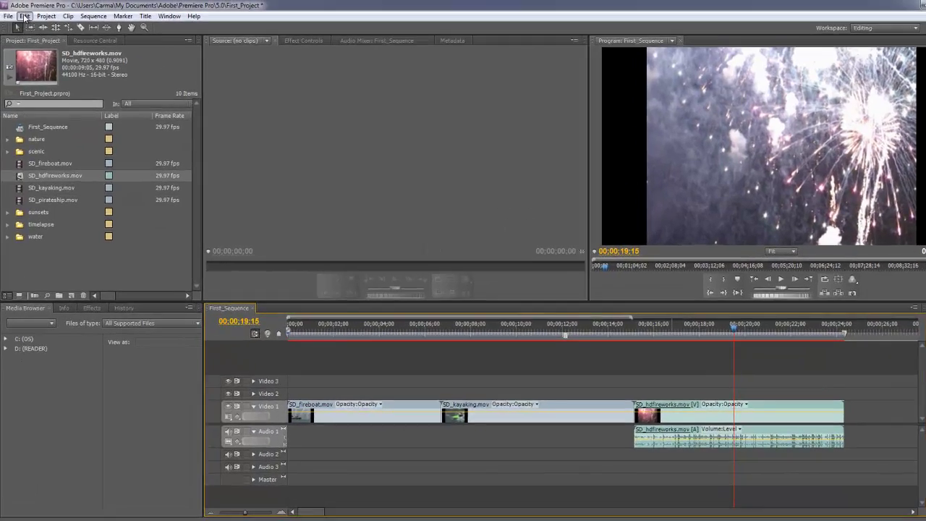
click(28, 13)
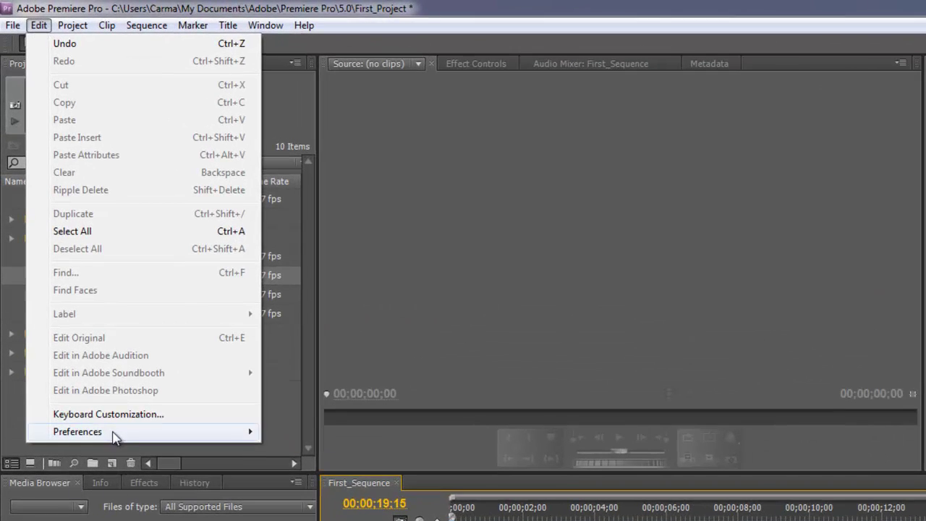
mouse_move(107, 410)
click(296, 467)
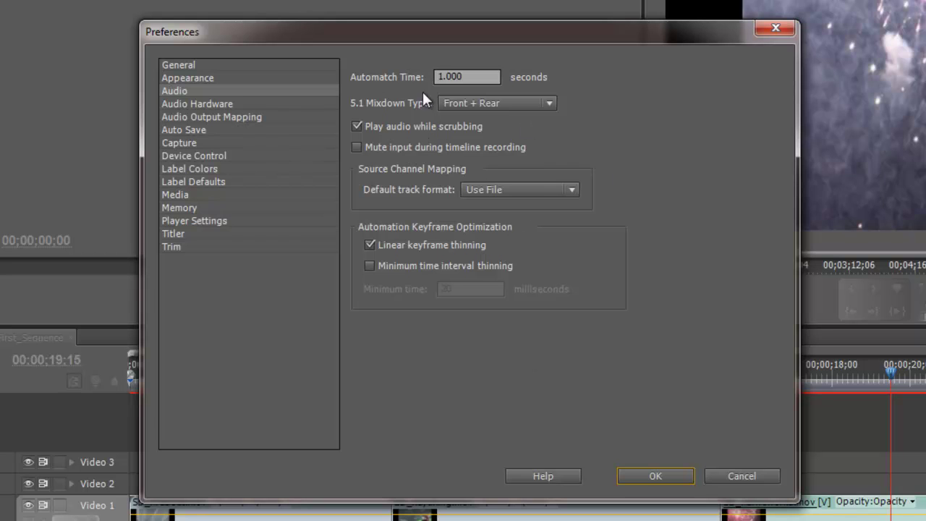
click(356, 126)
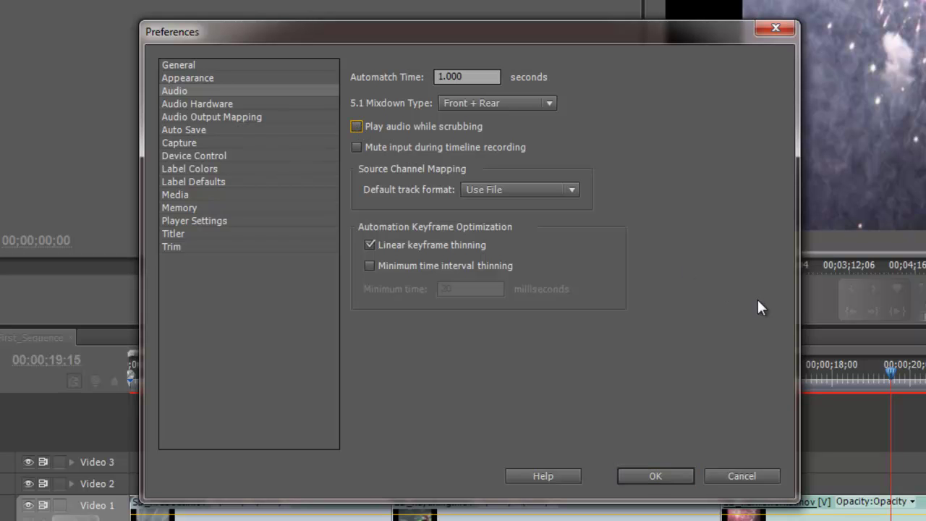
click(657, 473)
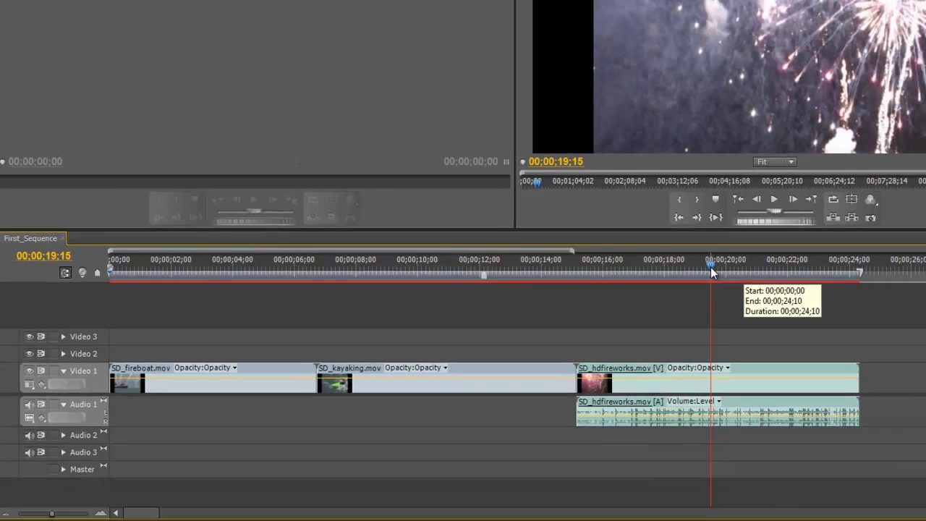
Scrub the now-silent sequence and park the playhead at 00;00;04;23 in SD_fireboat.
drag(712, 272, 113, 264)
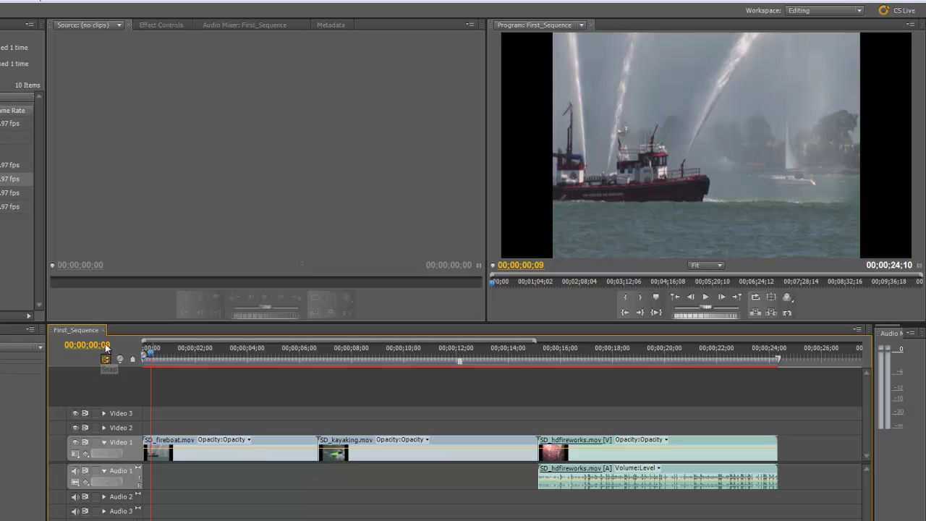
drag(144, 359, 267, 405)
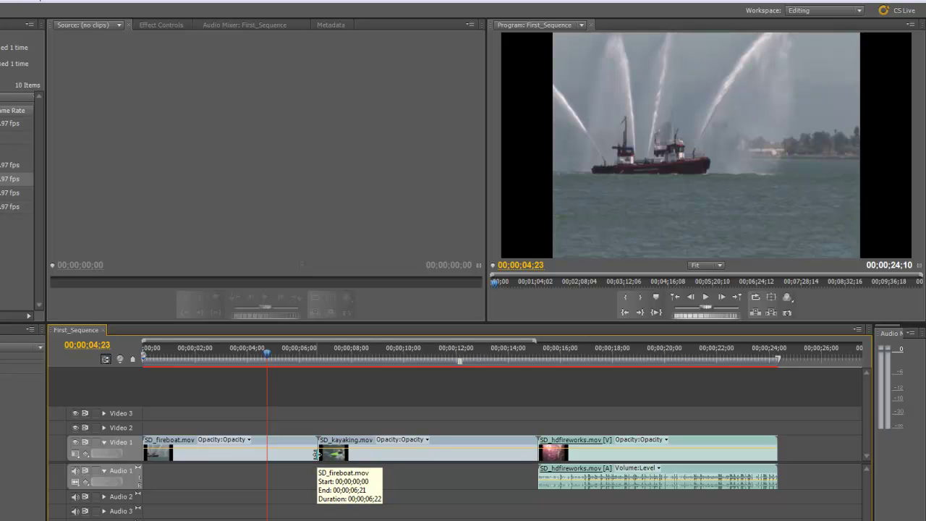
Trim SD_fireboat's out point back to 00;00;04;23, leaving a gap before SD_kayaking.
click(316, 454)
drag(316, 454, 303, 454)
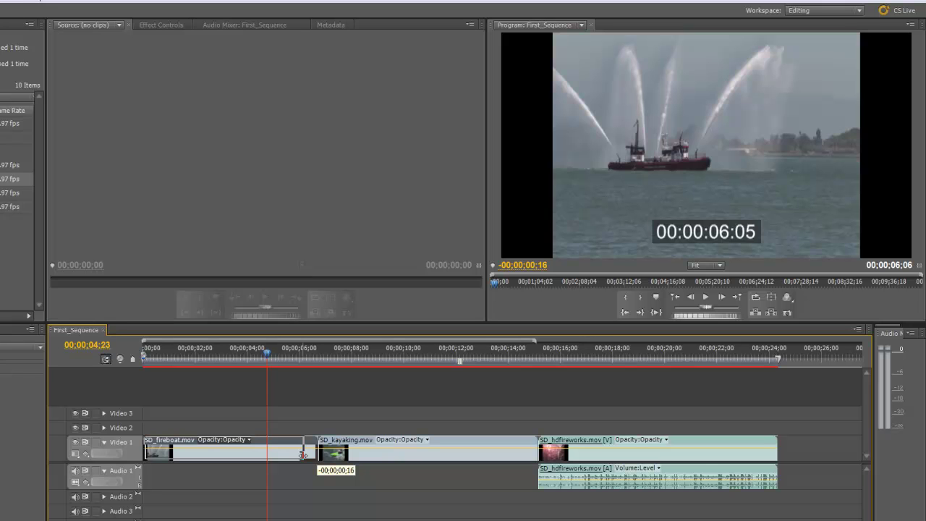
mouse_move(303, 455)
mouse_down()
mouse_move(319, 452)
mouse_move(302, 454)
mouse_up()
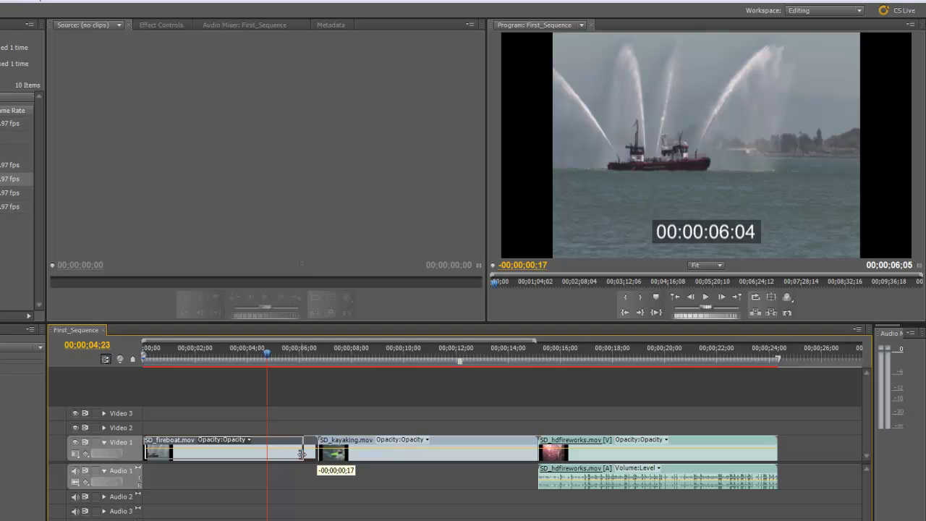
mouse_move(302, 454)
mouse_down()
mouse_move(313, 454)
mouse_move(302, 456)
mouse_up()
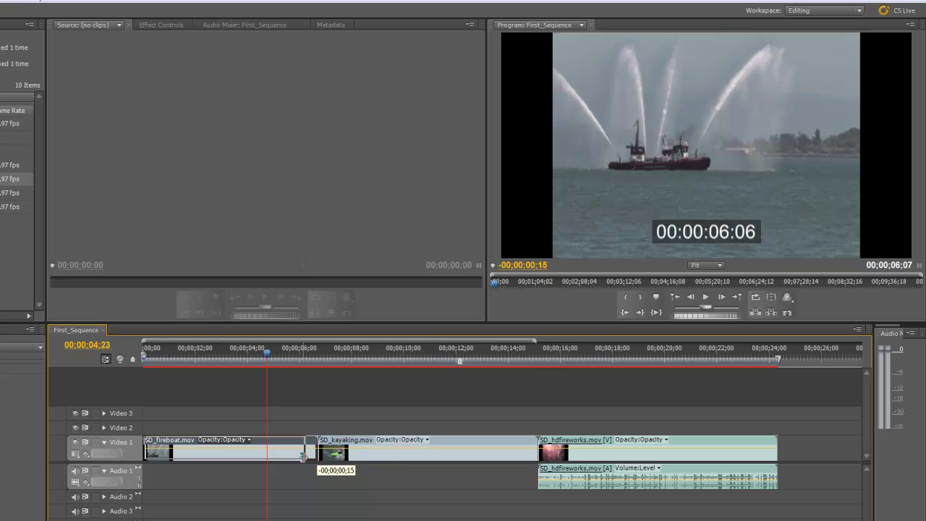
drag(302, 456, 275, 460)
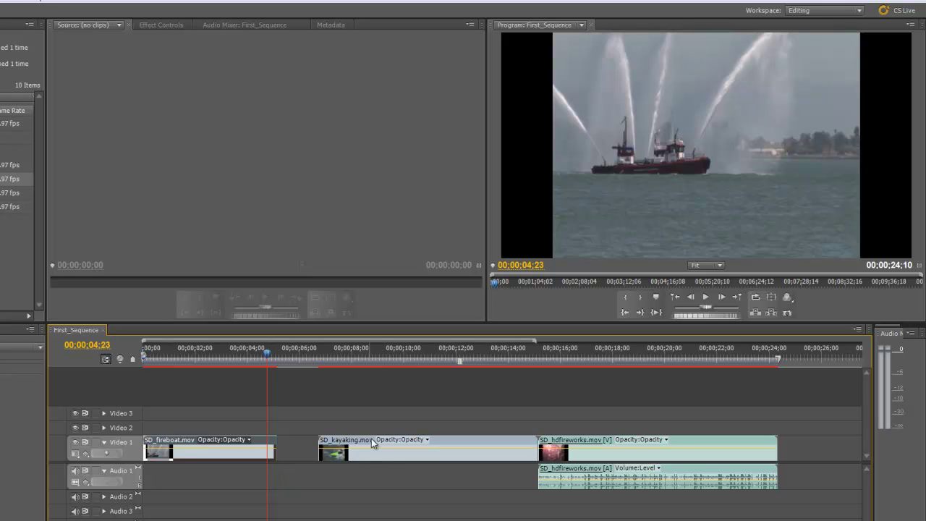
Ripple Delete the gap after SD_fireboat, shortening the sequence to 00;00;22;22.
right_click(291, 446)
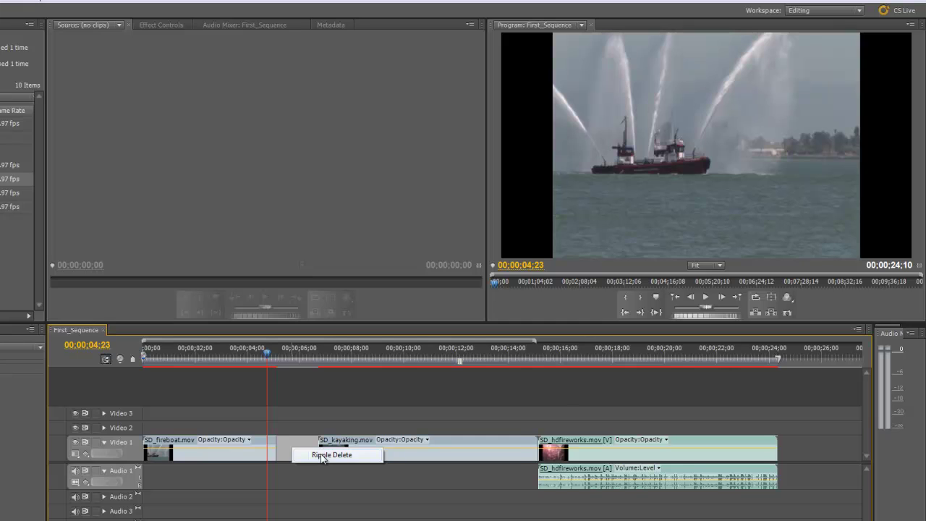
click(323, 456)
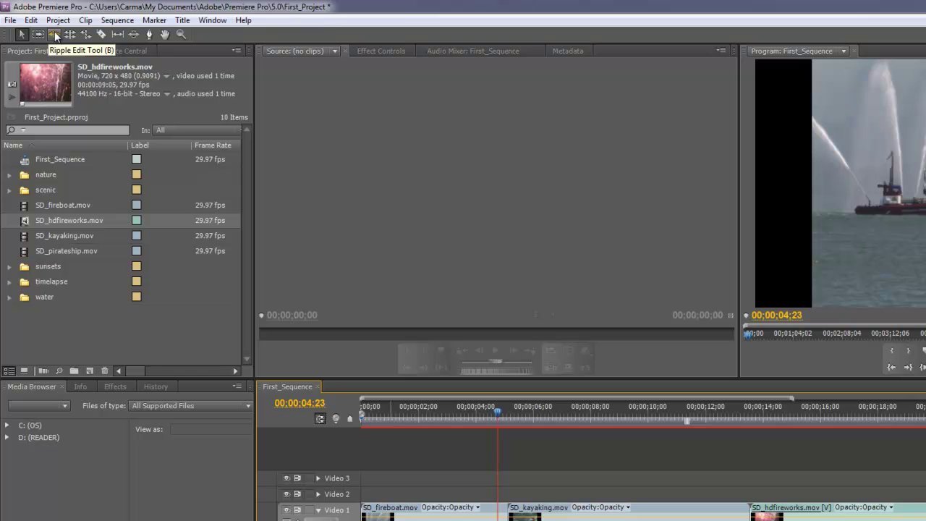
Select the Ripple Edit Tool (B) in the Tools panel.
click(55, 34)
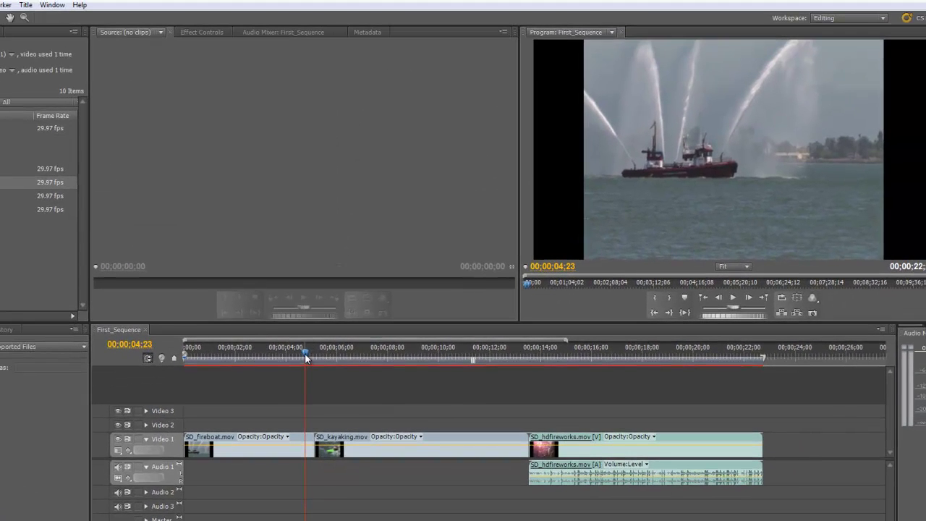
Ripple-trim SD_kayaking's start so it runs 00;00;05;04 to 00;00;11;27, 00;00;06;24 long.
drag(304, 342, 356, 361)
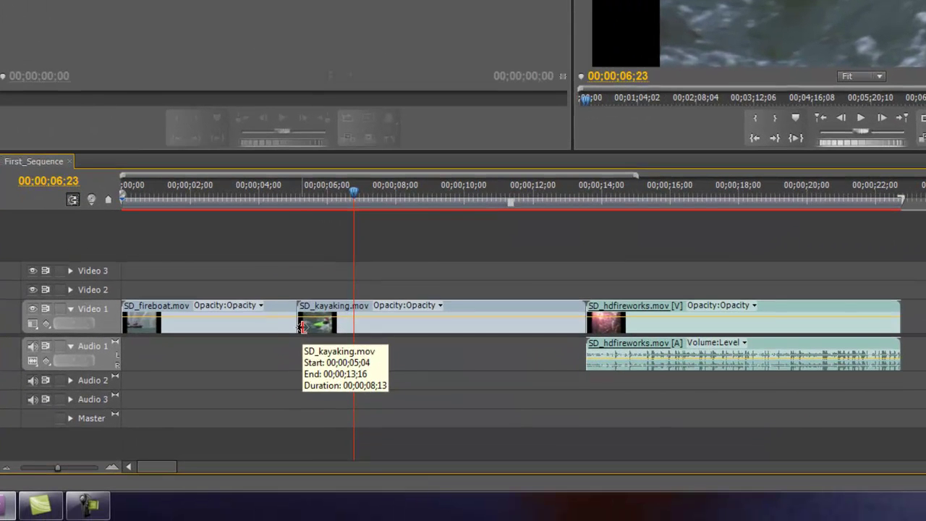
click(317, 451)
drag(301, 327, 331, 324)
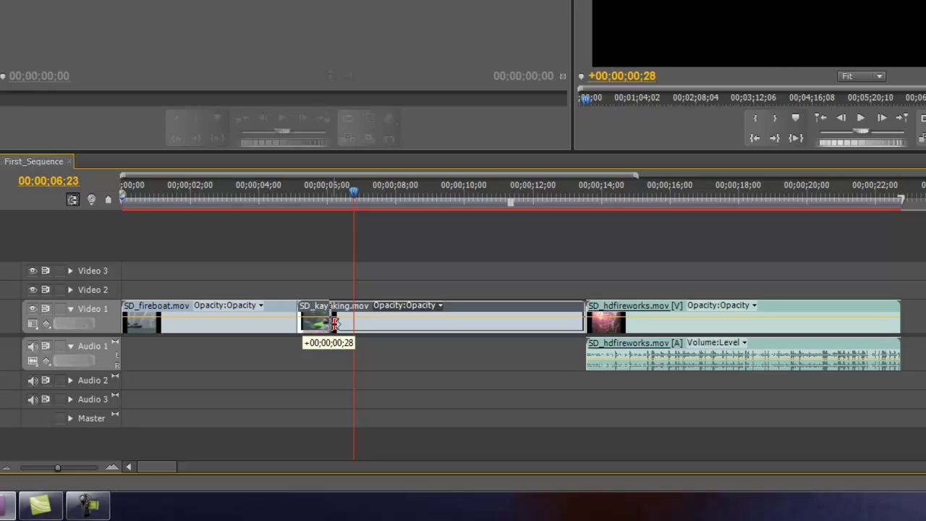
drag(335, 323, 354, 334)
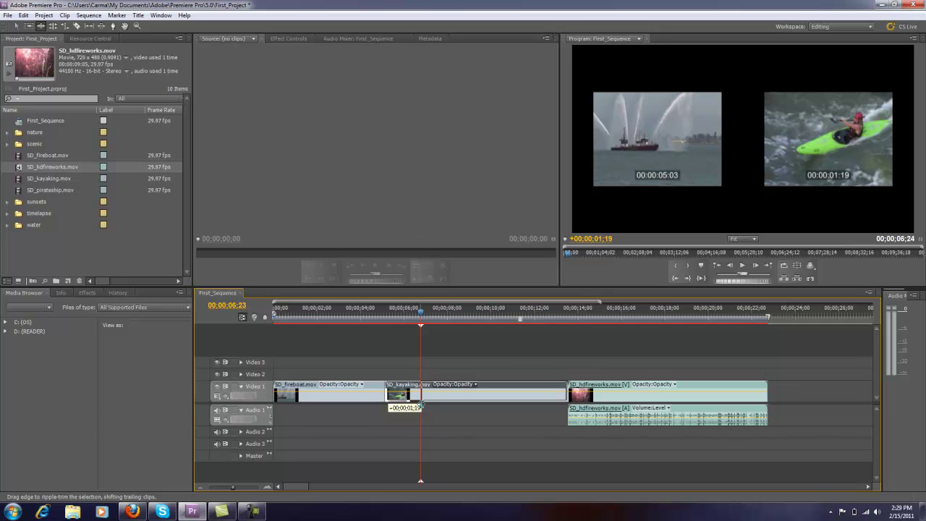
drag(420, 406, 421, 406)
mouse_move(420, 405)
mouse_down()
mouse_move(408, 399)
mouse_move(420, 399)
mouse_up()
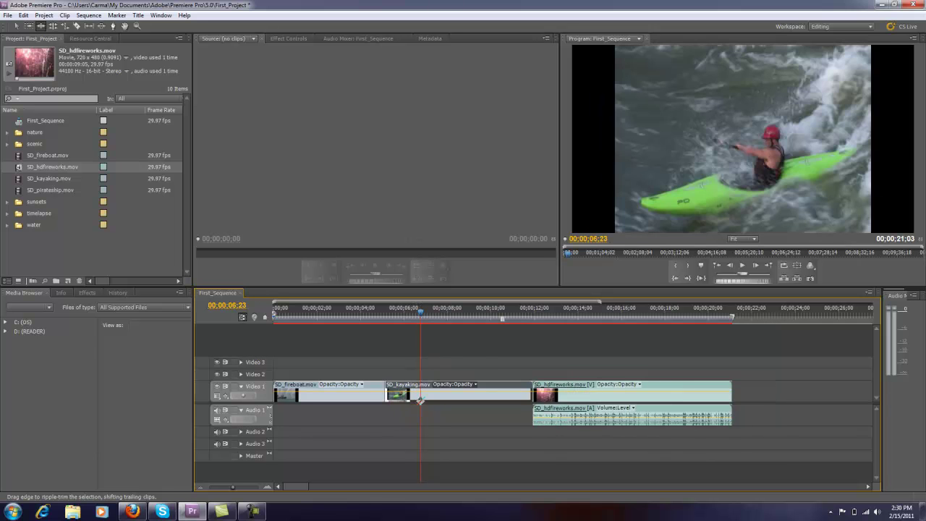
Scrub across the fireboat-to-kayaking cut to review the trim.
click(414, 314)
mouse_move(415, 314)
mouse_down()
mouse_move(380, 315)
mouse_move(402, 316)
mouse_up()
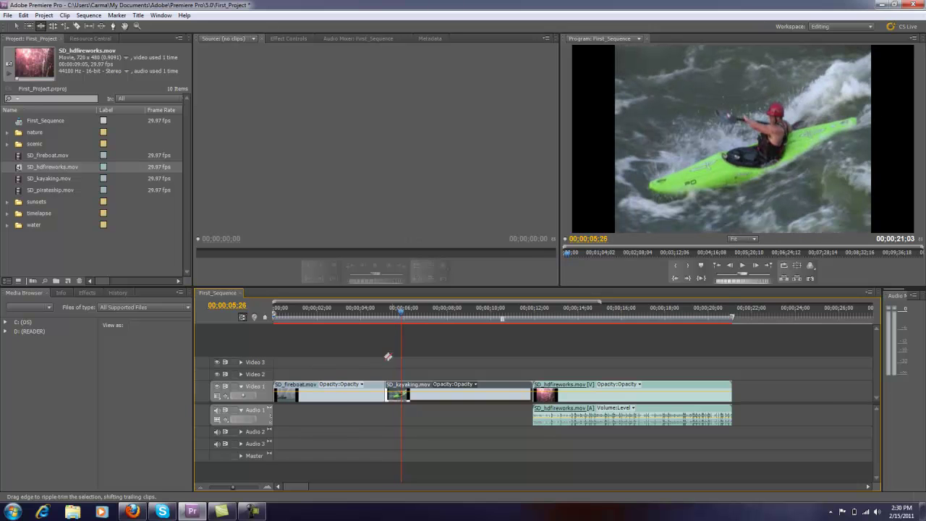
mouse_move(400, 309)
mouse_down()
mouse_move(374, 312)
mouse_move(405, 312)
mouse_up()
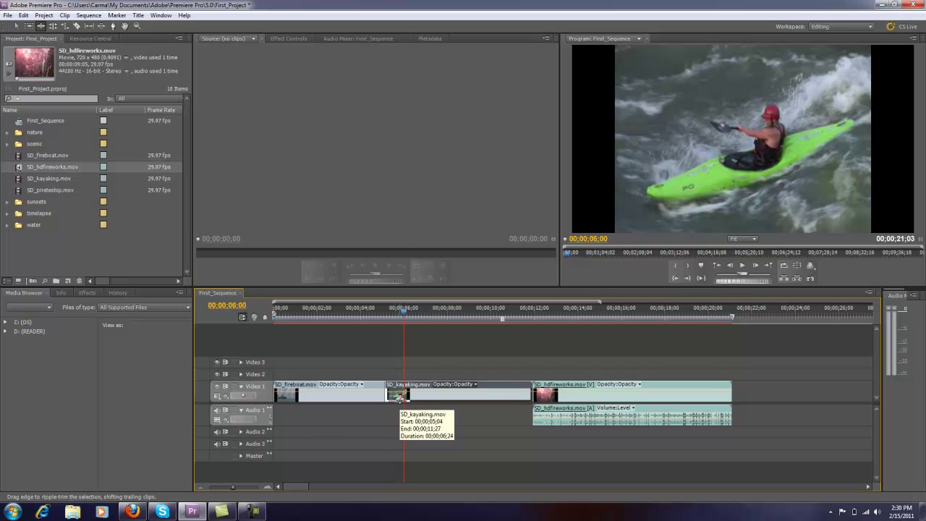
Ripple-trim SD_kayaking's end so SD_hdfireworks starts at 00;00;10;18, sequence 00;00;19;23.
drag(402, 313, 504, 334)
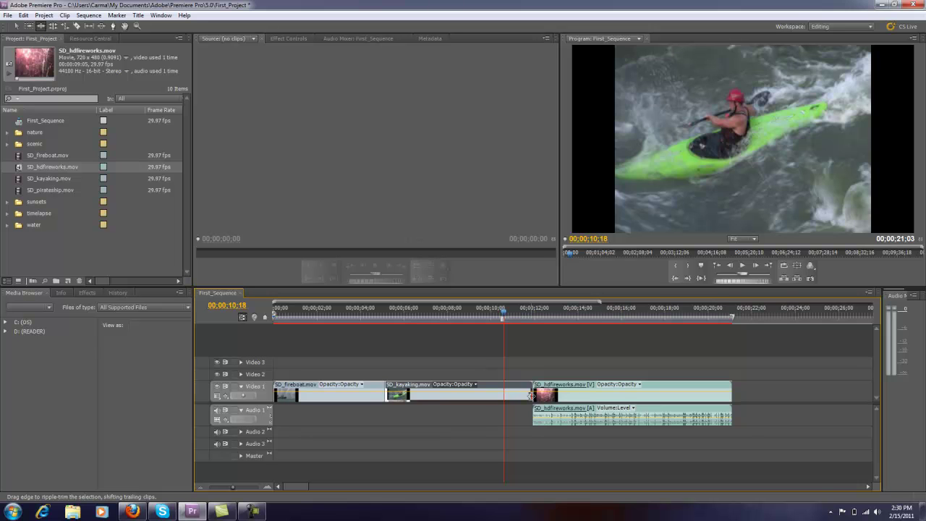
drag(531, 395, 503, 399)
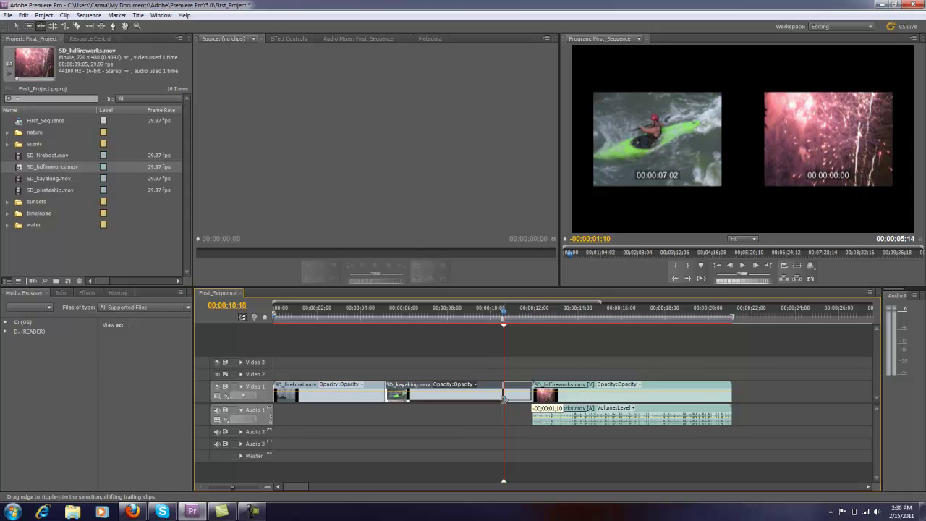
drag(503, 399, 504, 399)
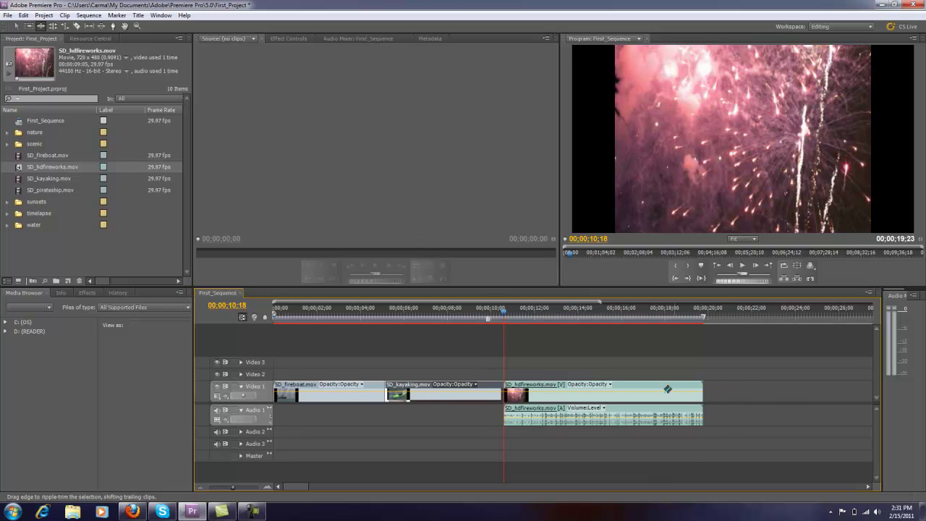
Ripple-trim 00;00;02;07 off SD_hdfireworks' end and scrub back to review the new ending.
drag(501, 310, 656, 321)
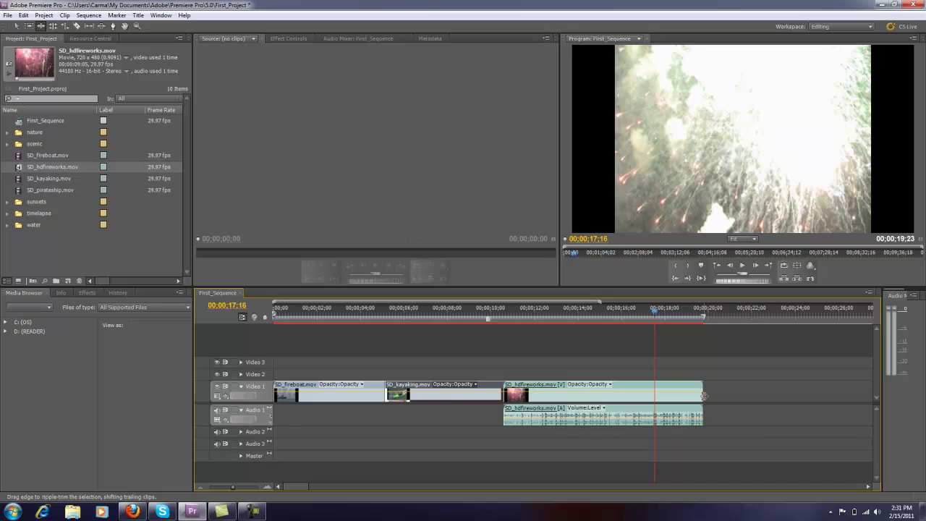
drag(704, 396, 655, 397)
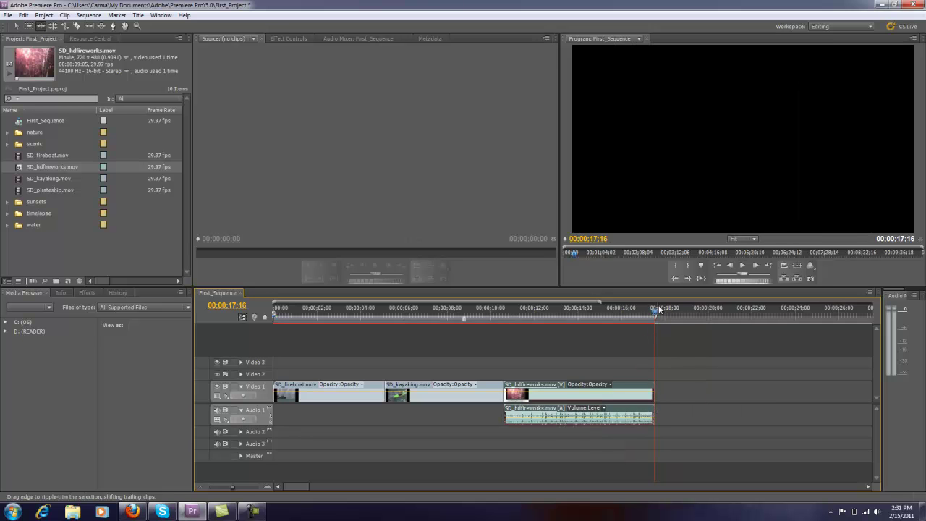
drag(656, 313, 335, 312)
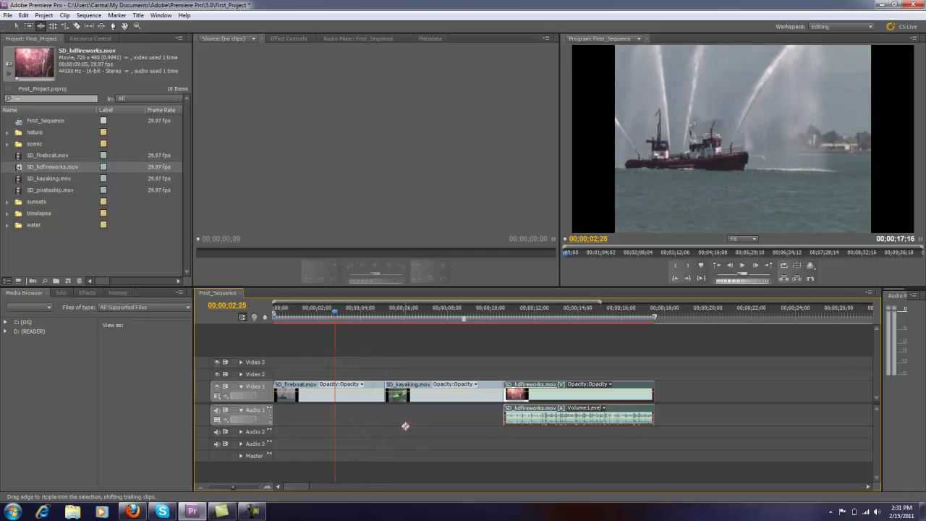